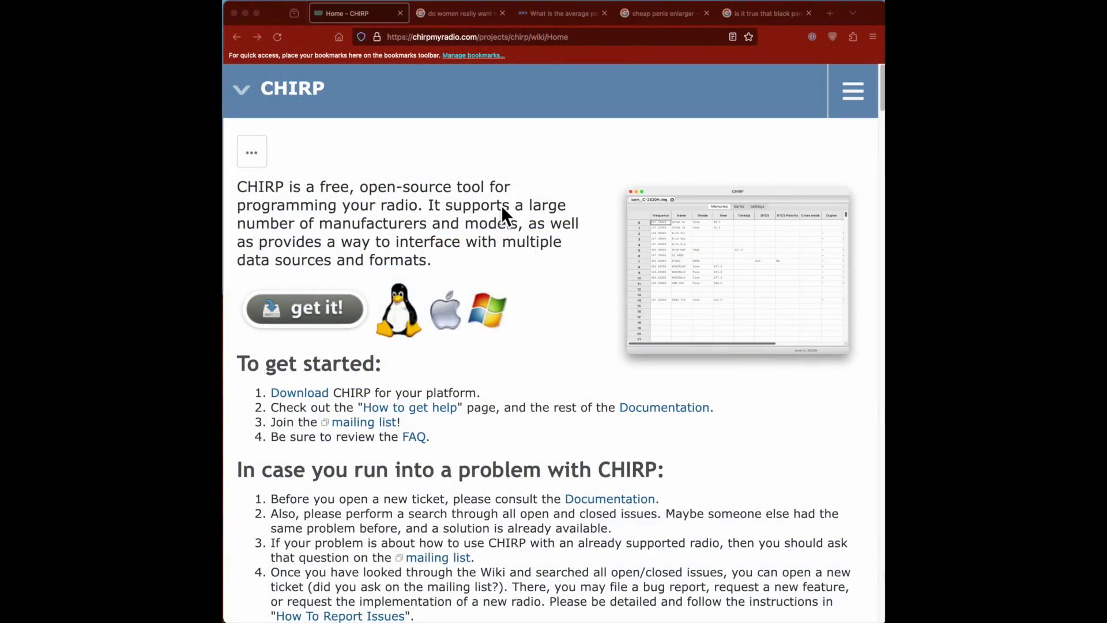
Open the download page from the CHIRP project's home page
scroll(479, 216, "down", 2)
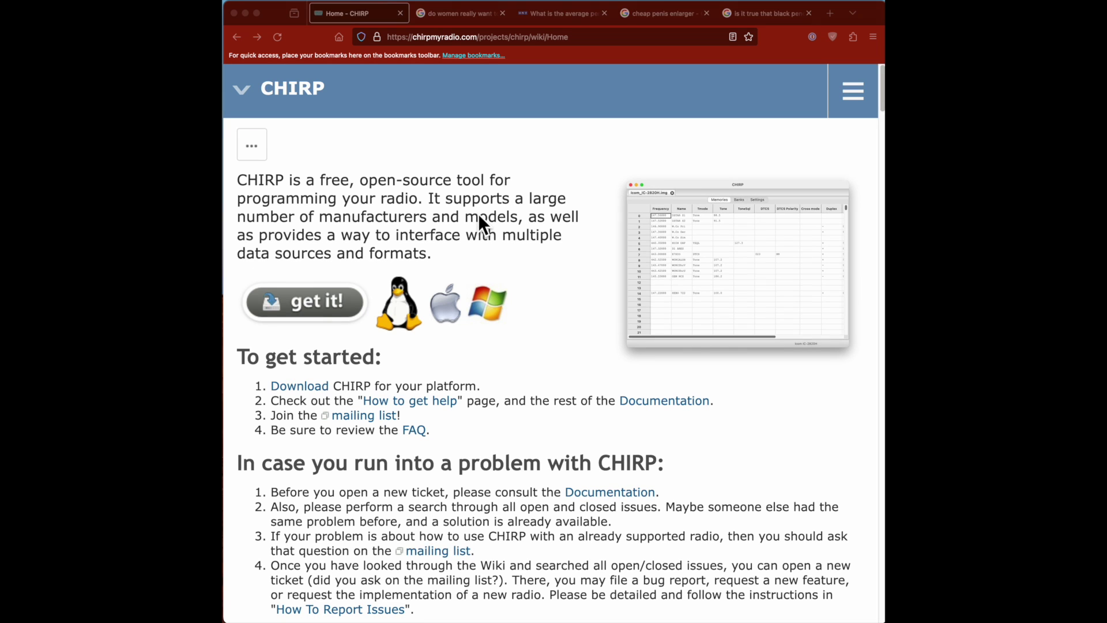
scroll(479, 215, "down", 2)
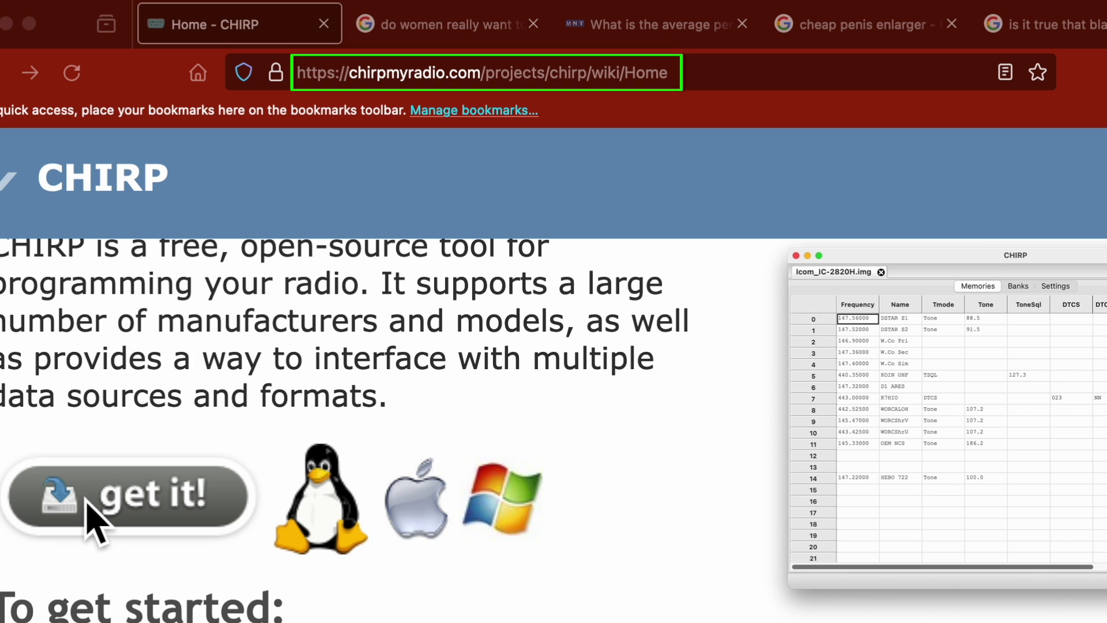
left_click(82, 486)
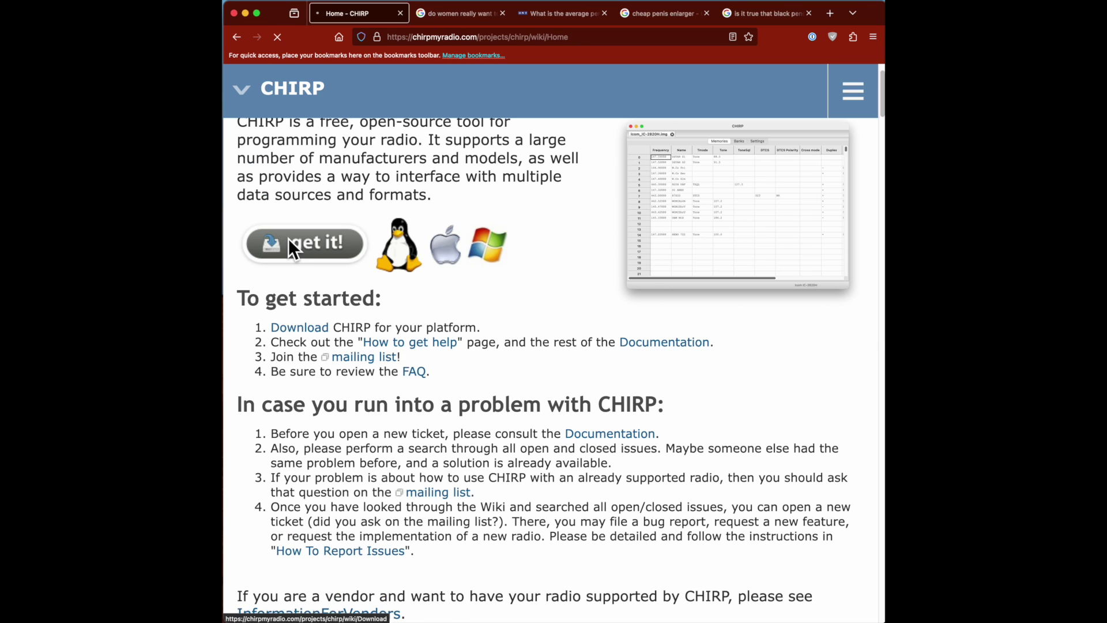
left_click(92, 489)
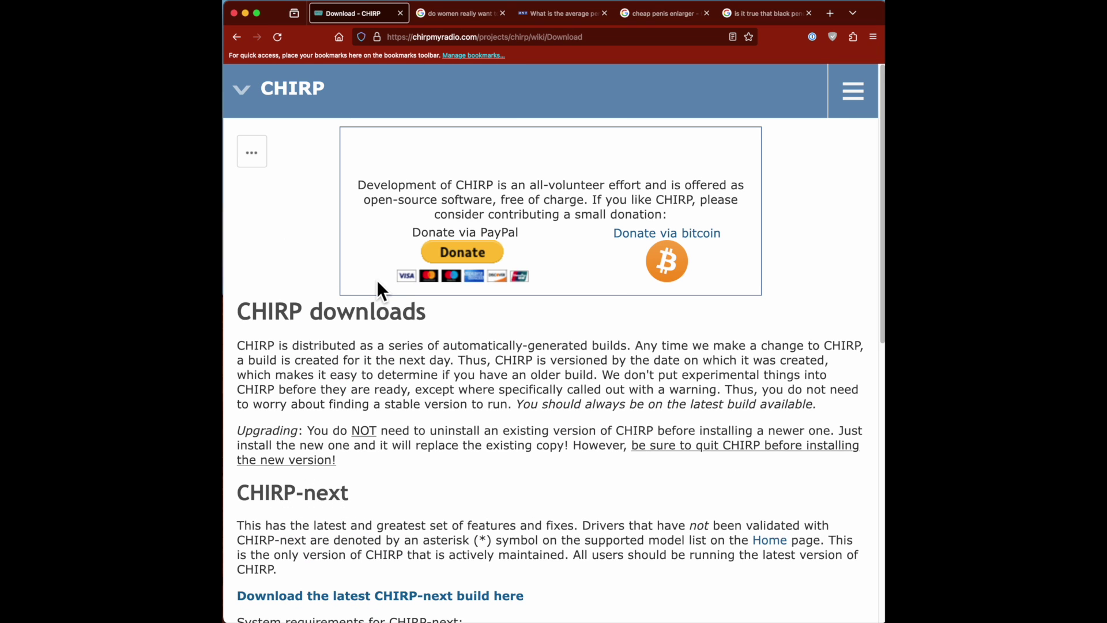
Open the latest CHIRP-next build listing, continuing without disabling the ad blocker, and look through its files
scroll(376, 282, "down", 3)
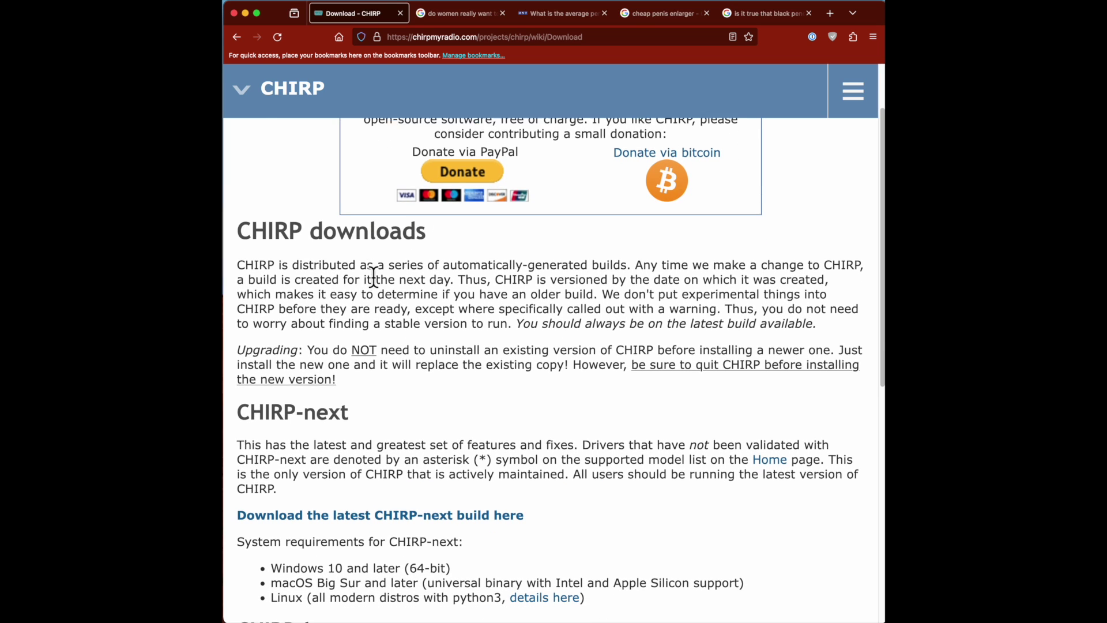
scroll(374, 277, "down", 3)
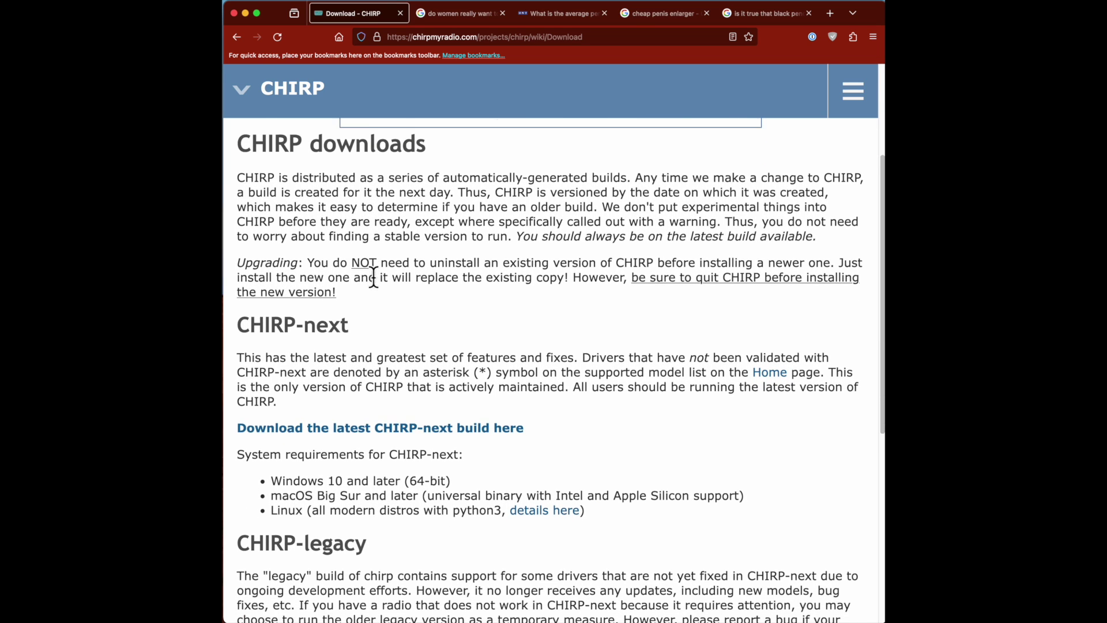
scroll(373, 277, "down", 2)
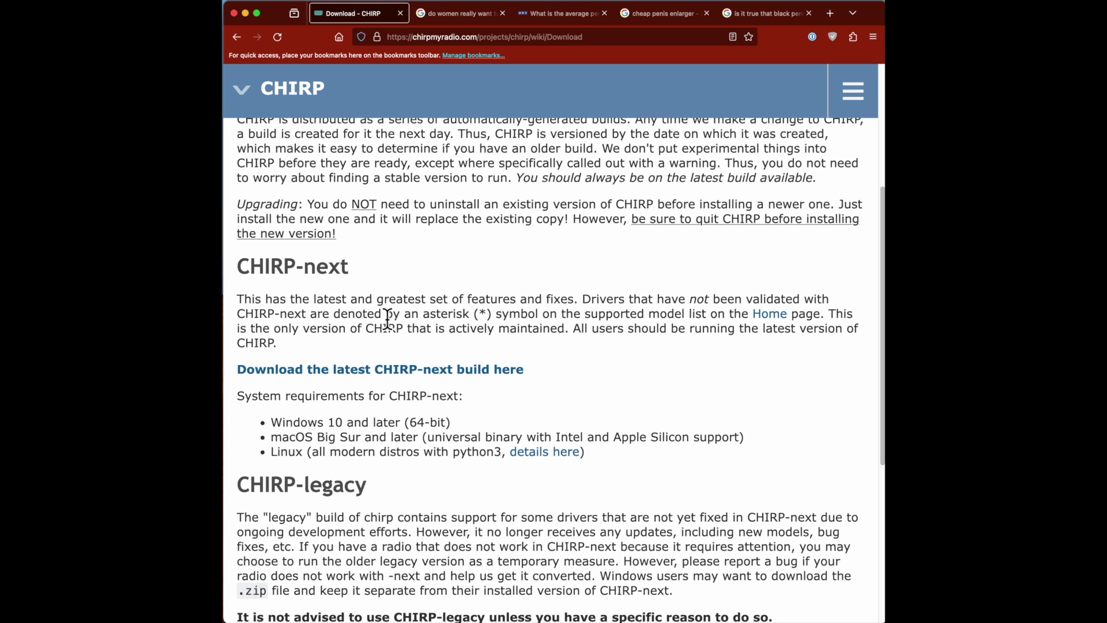
left_click(380, 369)
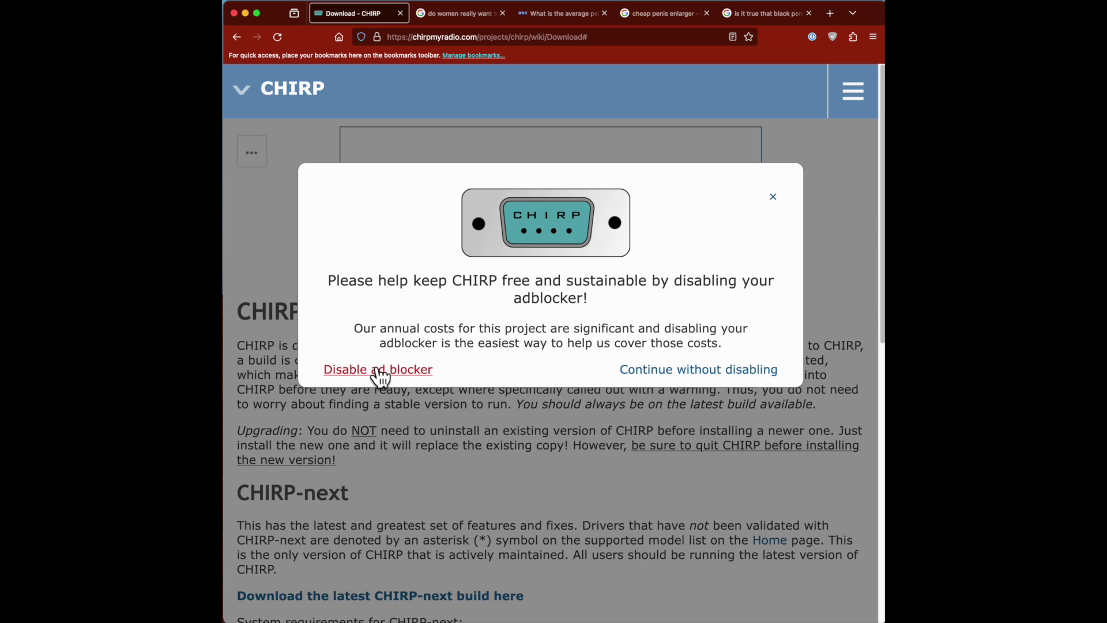
left_click(661, 375)
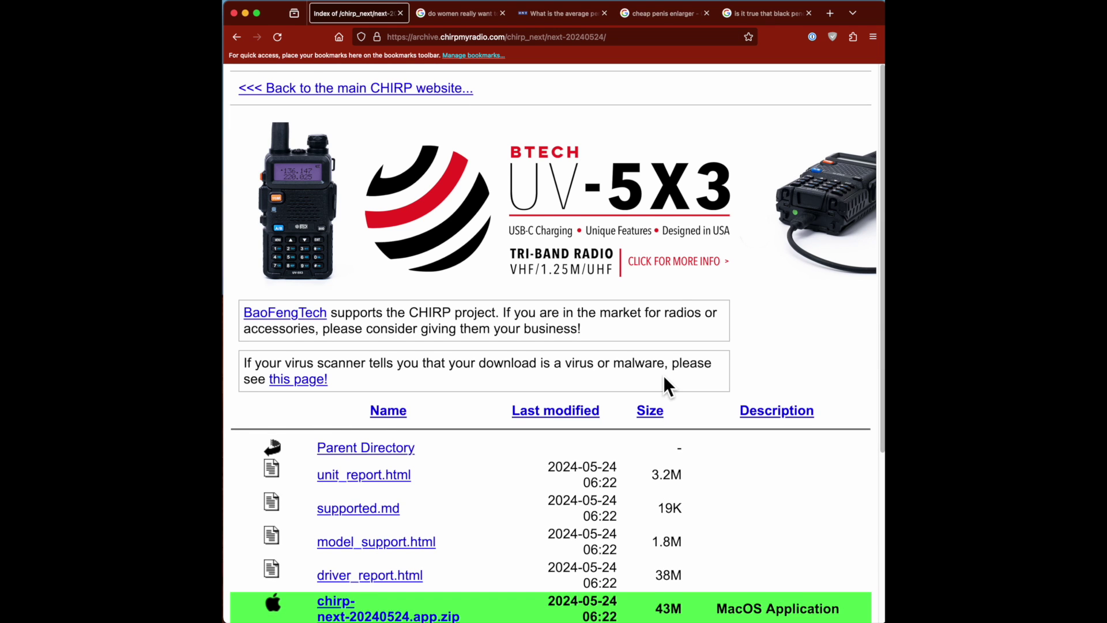
scroll(663, 381, "down", 3)
scroll(663, 381, "down", 5)
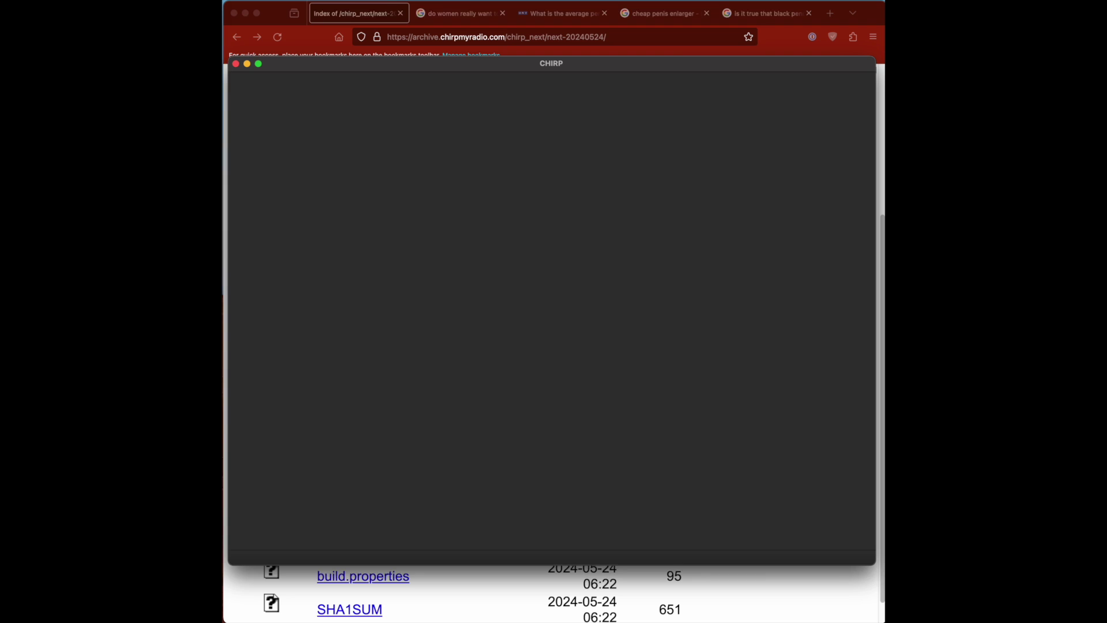
Switch to CHIRP and download the configuration from the Radioddity UV-5G over the CP2102 USB to UART Bridge Controller port
key("alt+d")
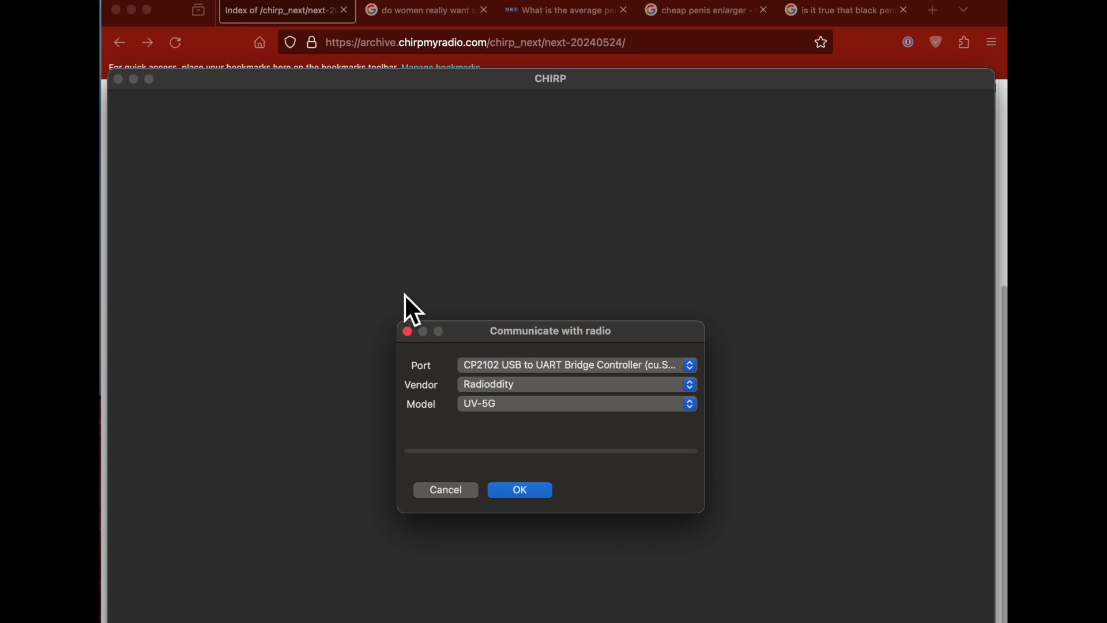
left_click(540, 493)
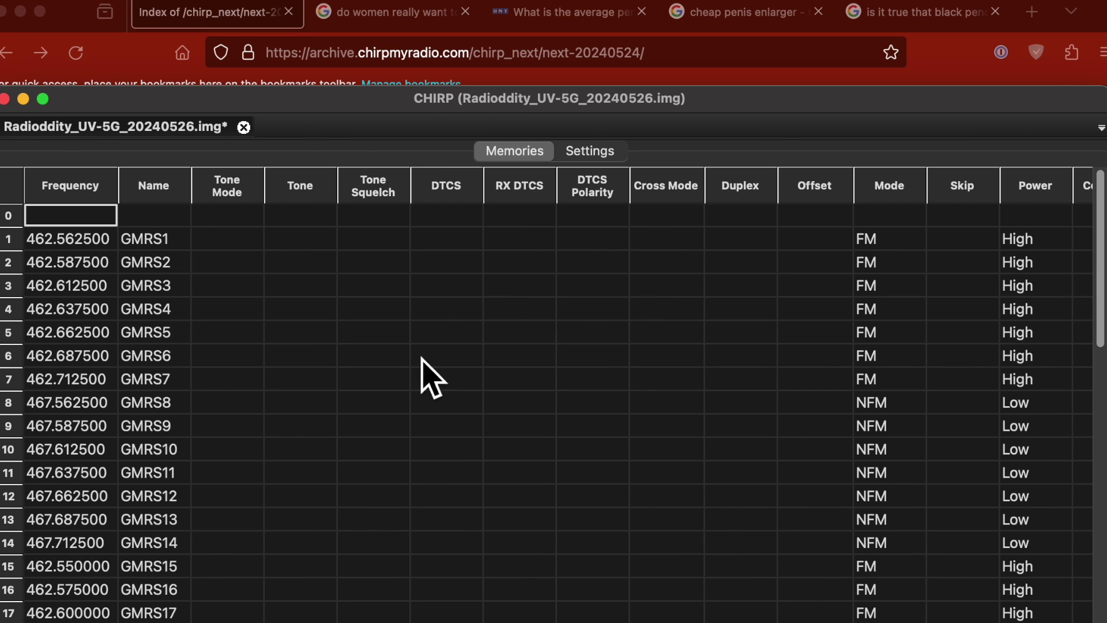
In the radio's Other Settings, set the Power-On Message option to Message
left_click(620, 159)
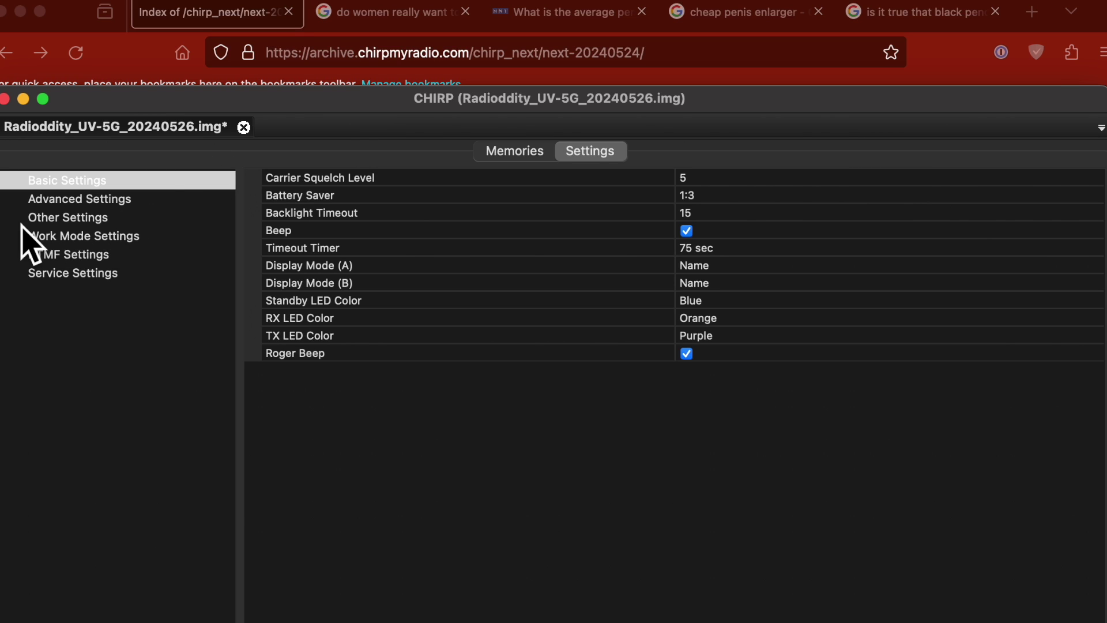
left_click(118, 224)
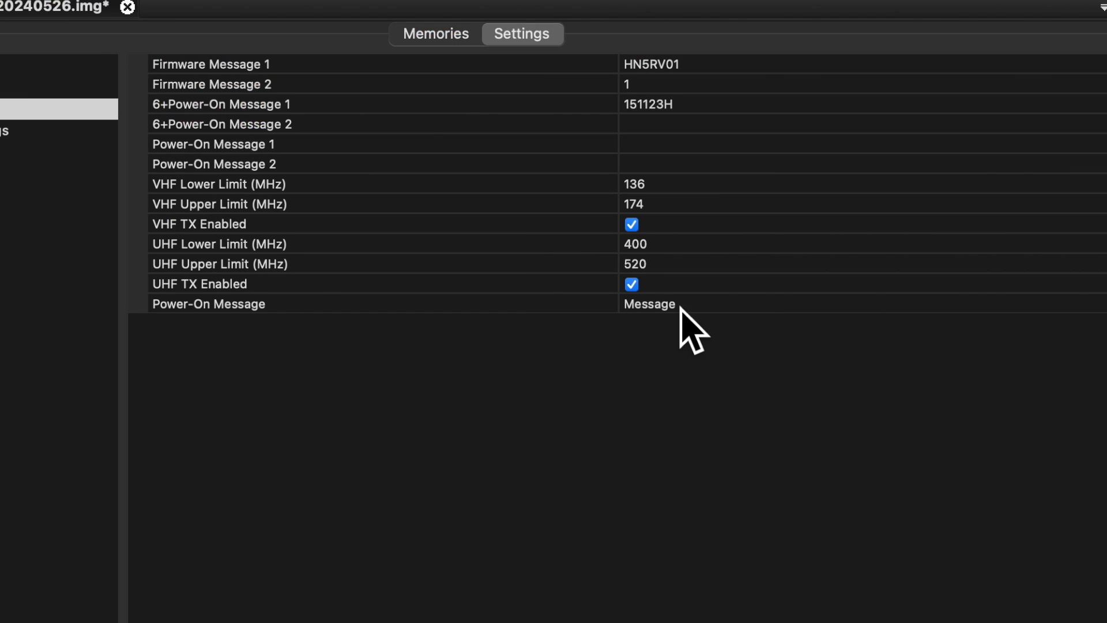
left_click(787, 392)
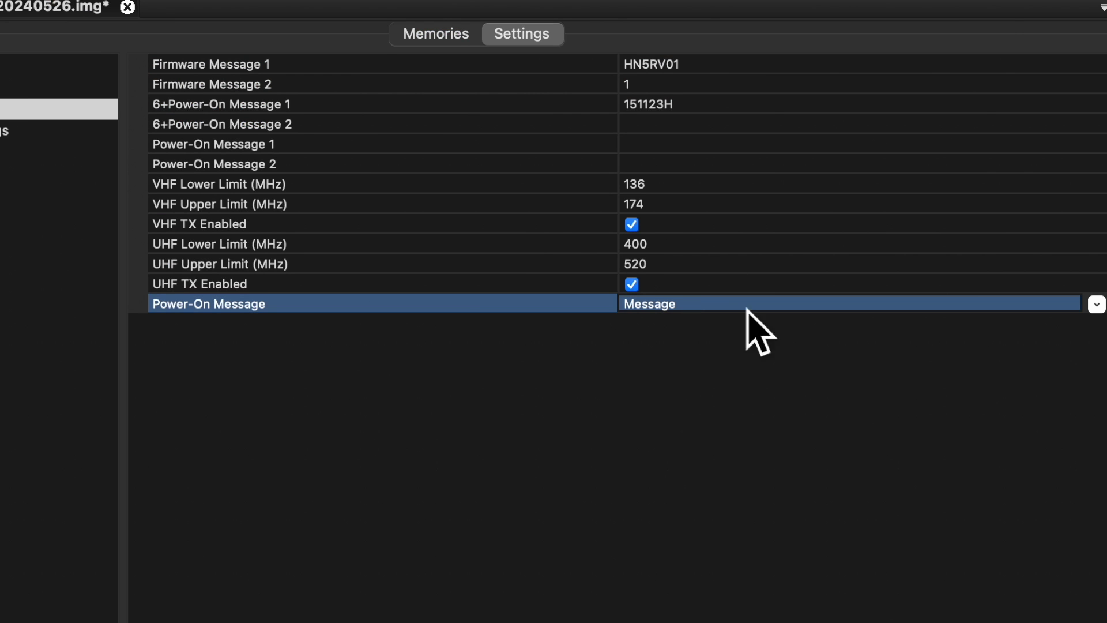
left_click(1097, 305)
left_click(809, 334)
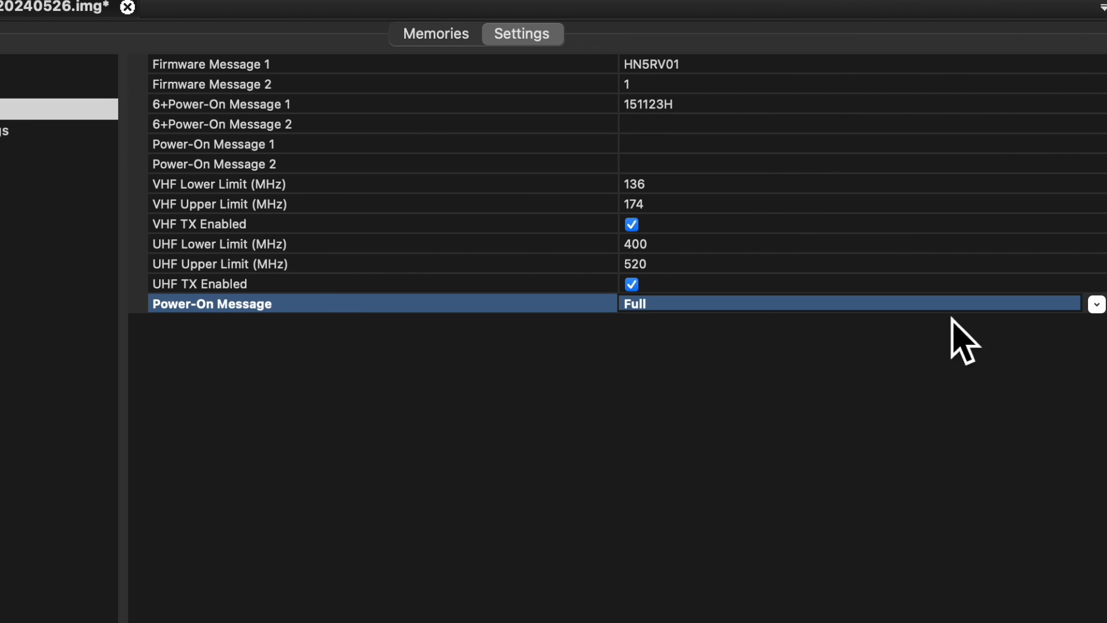
left_click(1097, 304)
left_click(725, 347)
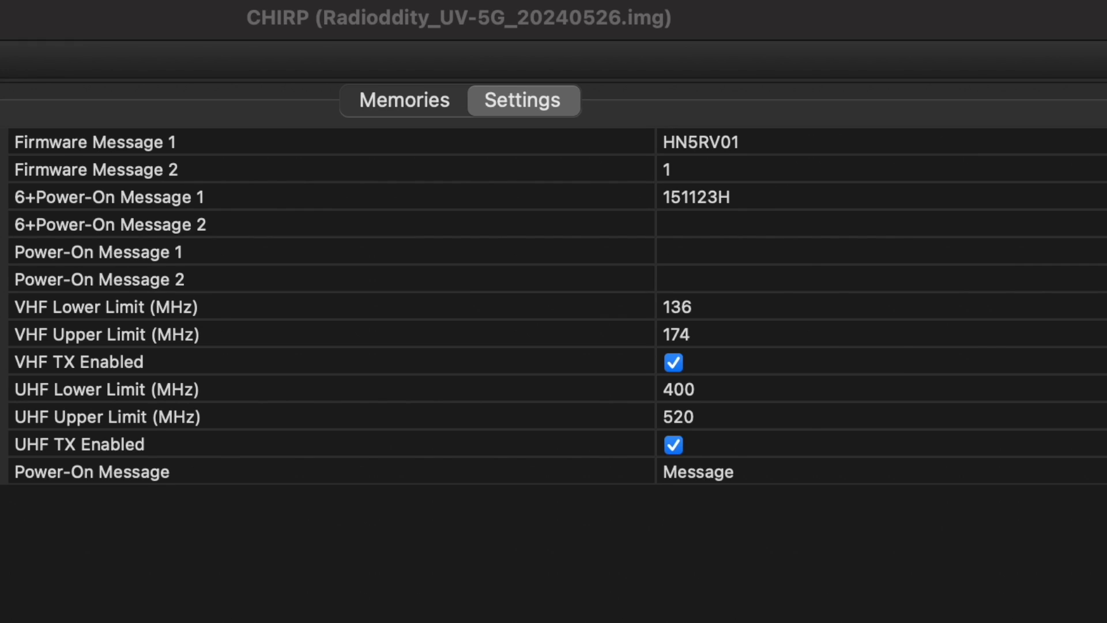
Set Power-On Message 1 to "This Is"
left_click(651, 261)
type("Thi")
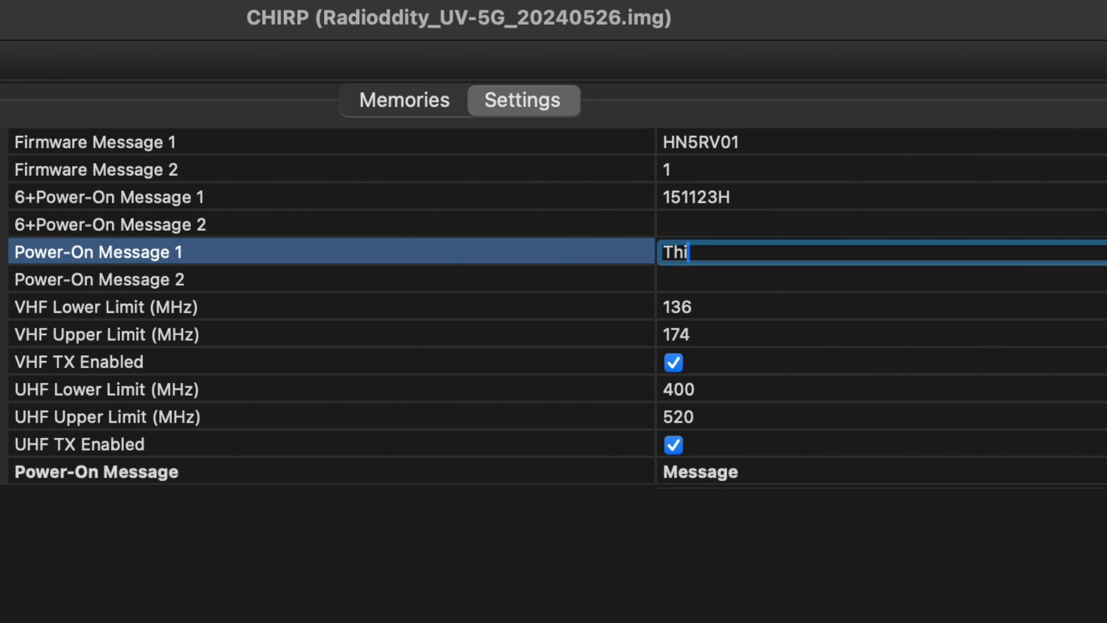
type("s Is")
Set Power-On Message 2 to "Funny!"
left_click(697, 281)
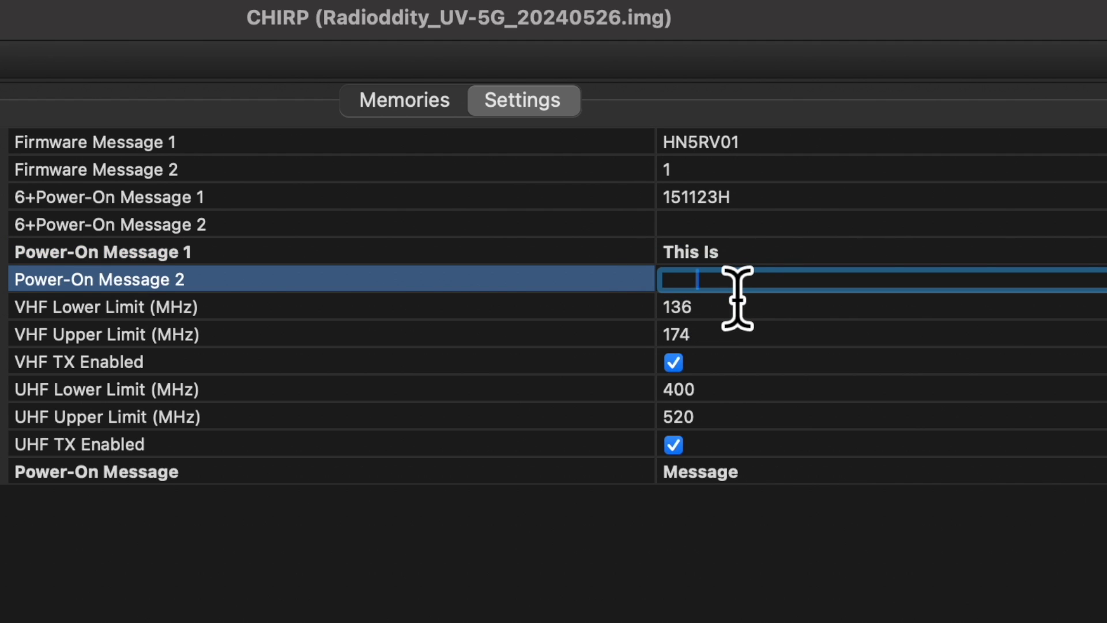
key("BackSpace")
key("BackSpace")
key("BackSpace")
type("Fuynn")
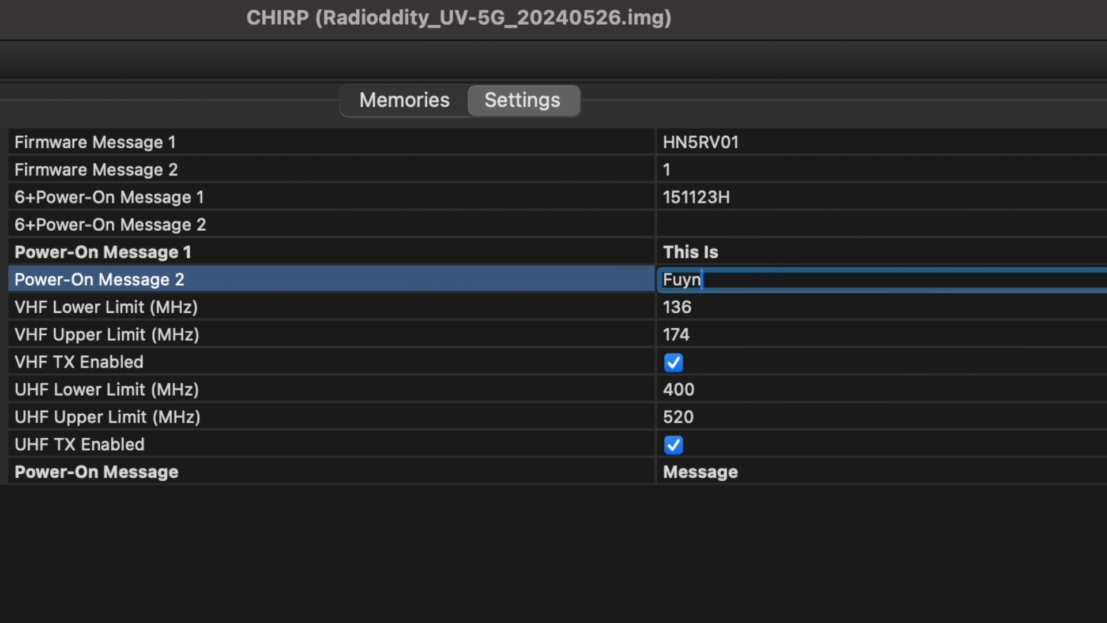
key("BackSpace")
key("BackSpace")
key("BackSpace")
type("nny!")
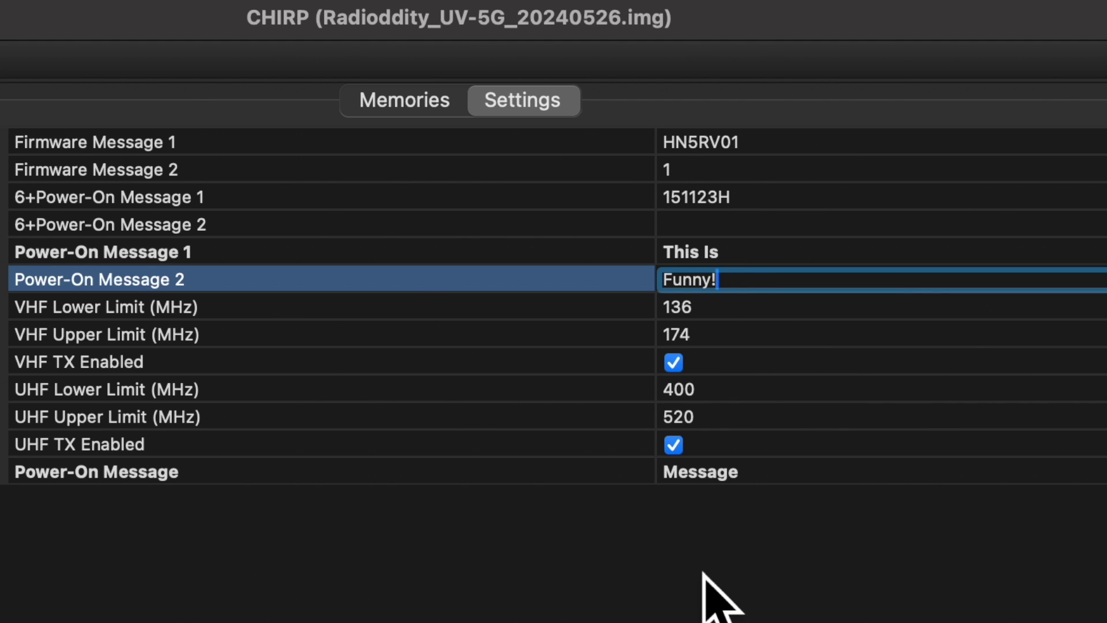
key("Return")
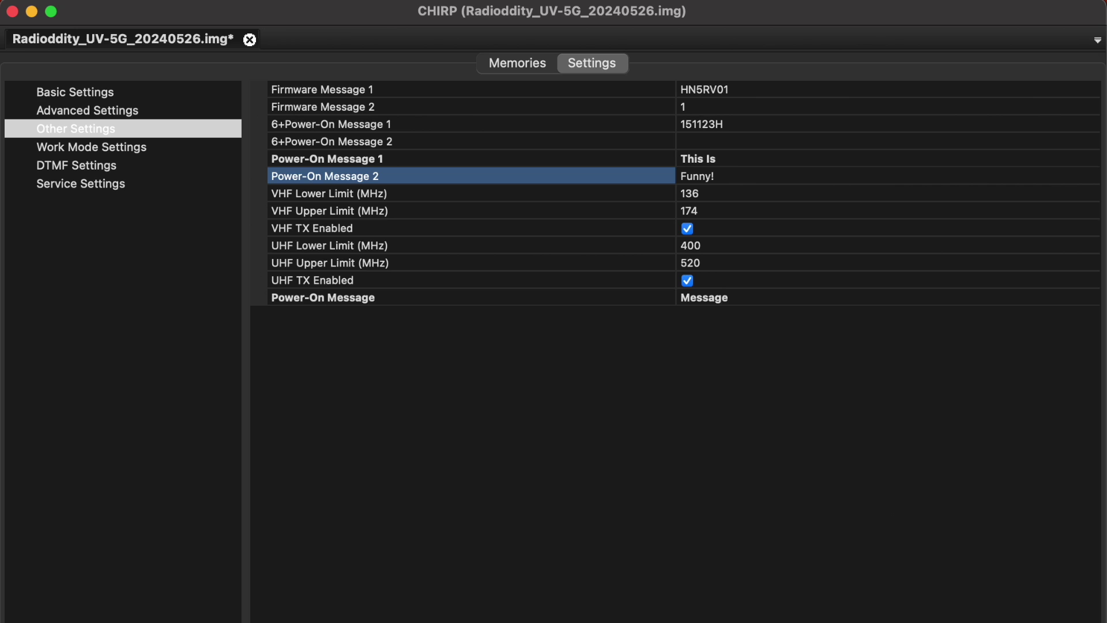
Upload the changed settings to the Radioddity UV-5G over the CP2102 USB to UART Bridge Controller port
key("super+u")
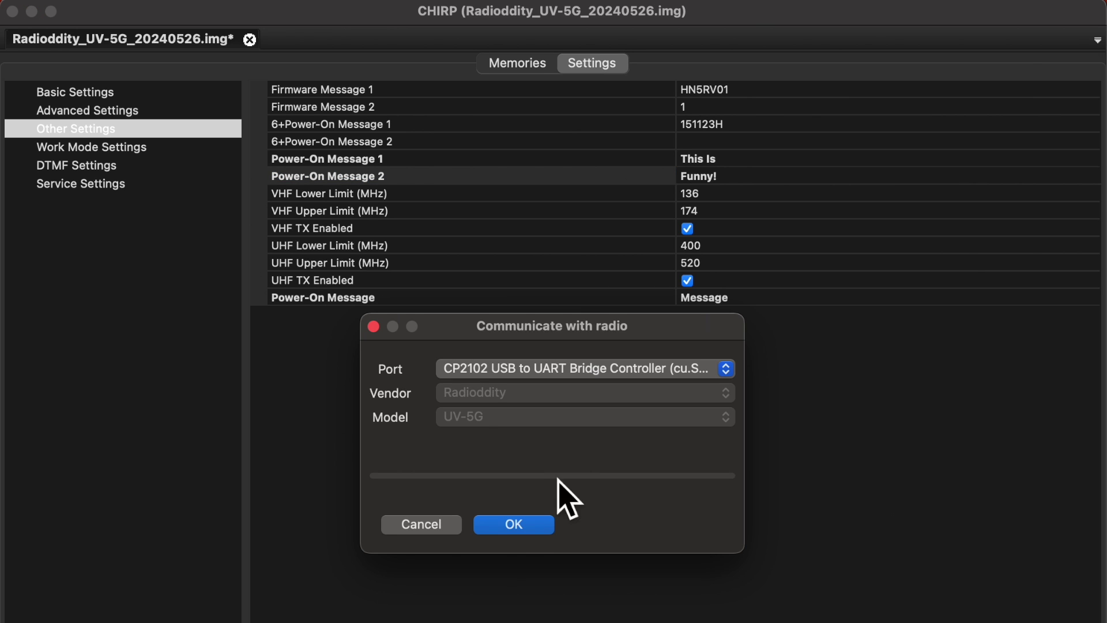
left_click(499, 525)
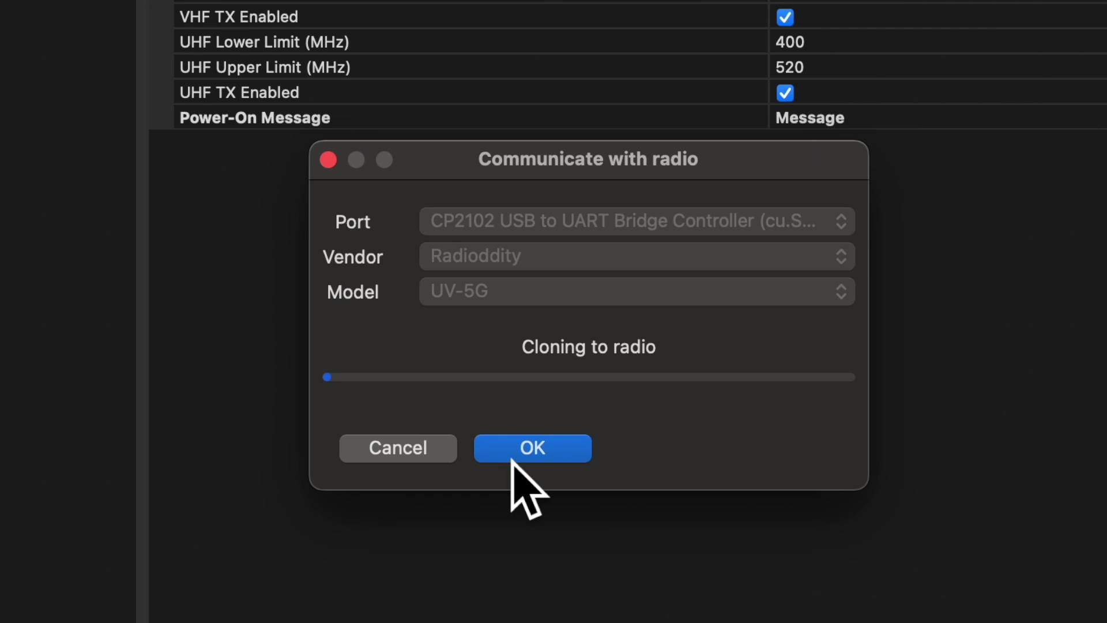